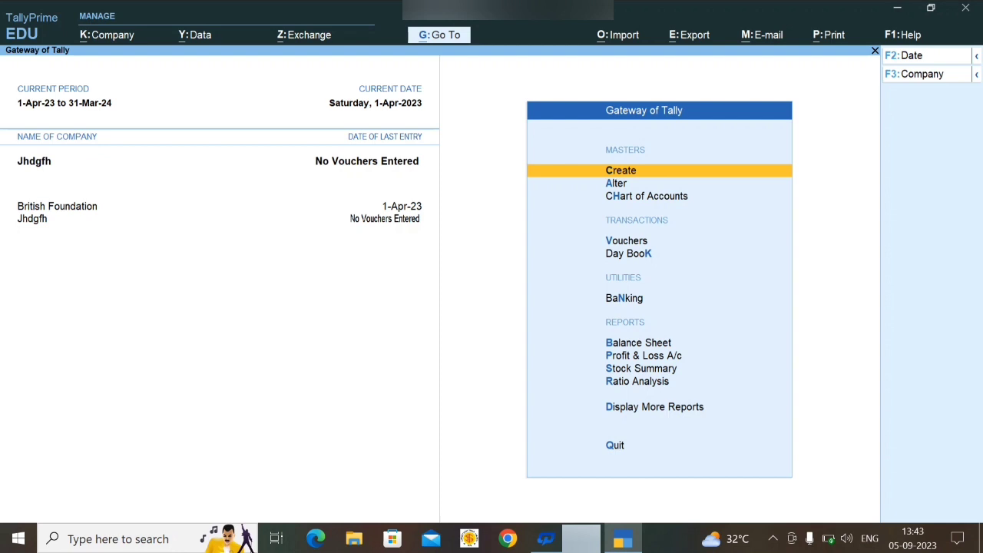
# Step: Start creating a new inventory unit master and keep its type as Simple
pyautogui.press('Return')
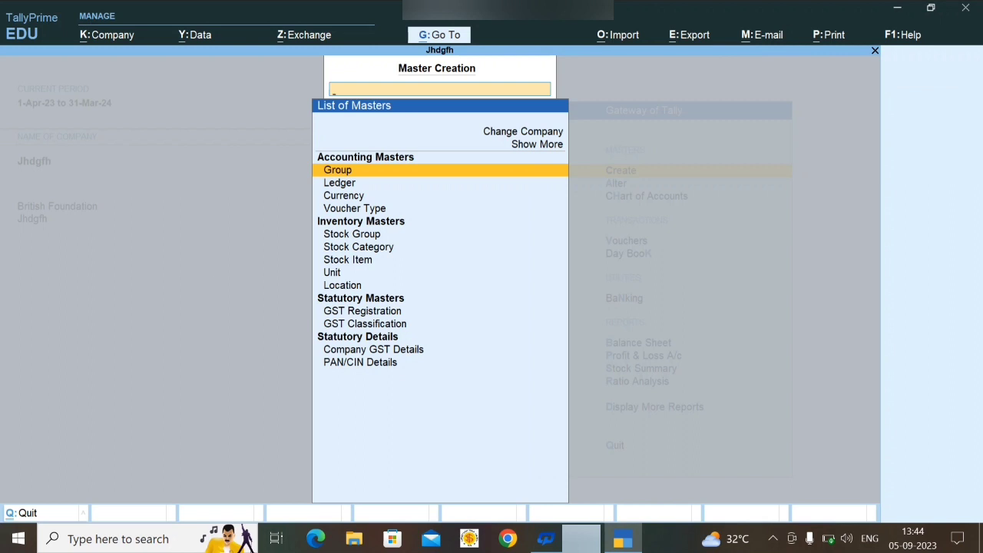
pyautogui.press('Down')
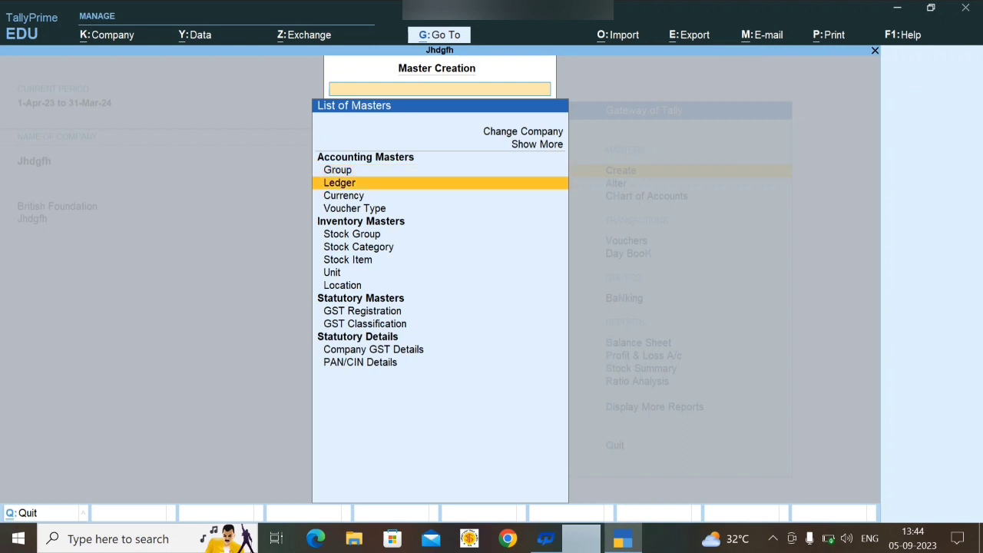
pyautogui.press('Down')
pyautogui.press('Down')
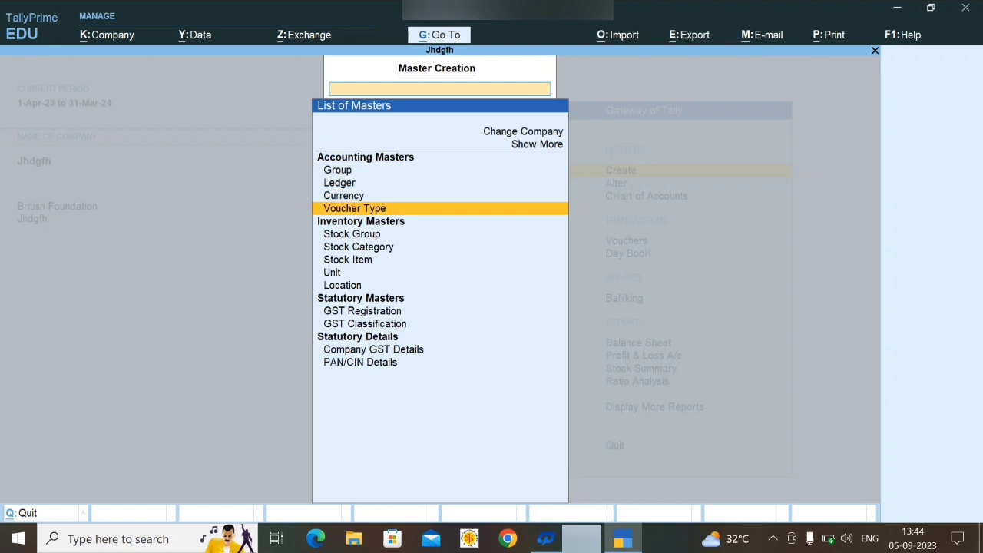
pyautogui.press('Down')
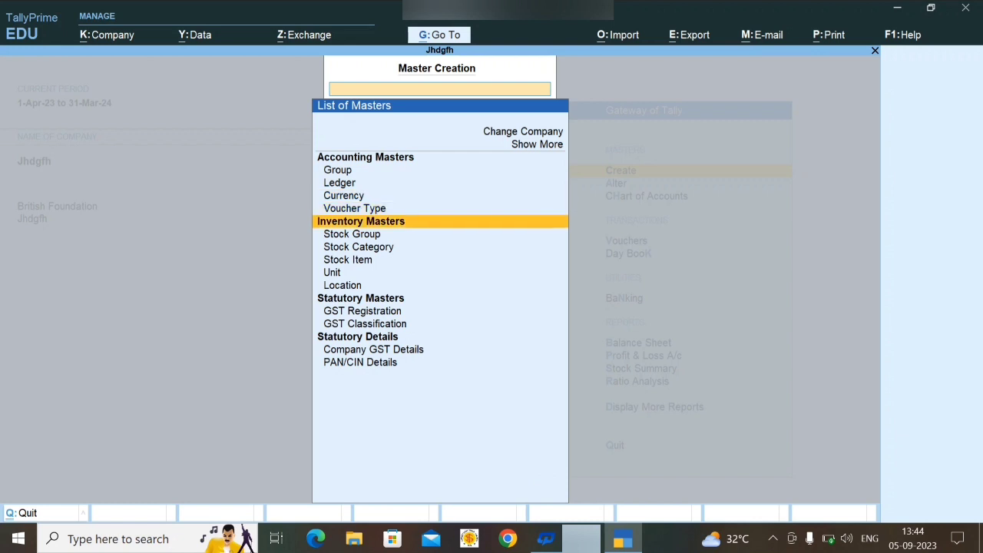
pyautogui.press('Down')
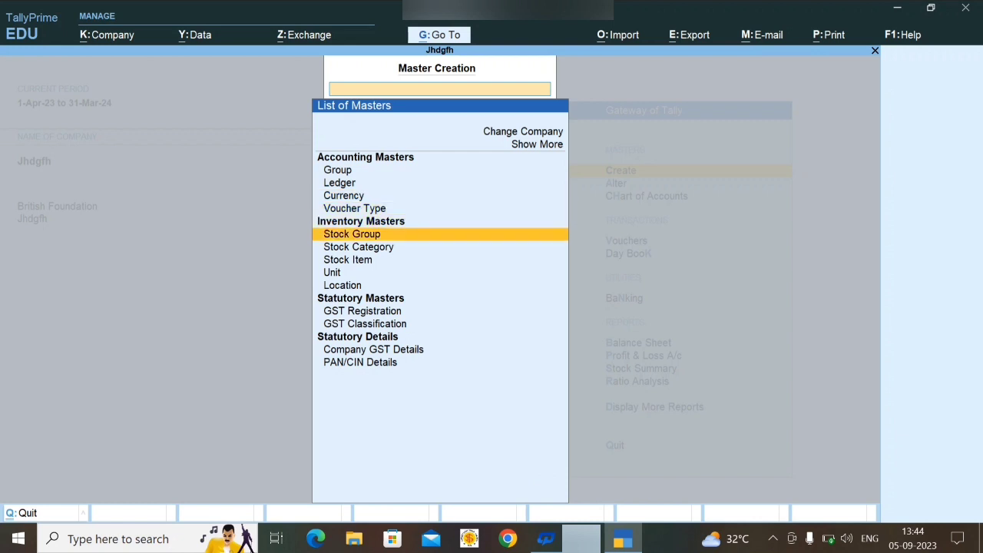
pyautogui.press('Down')
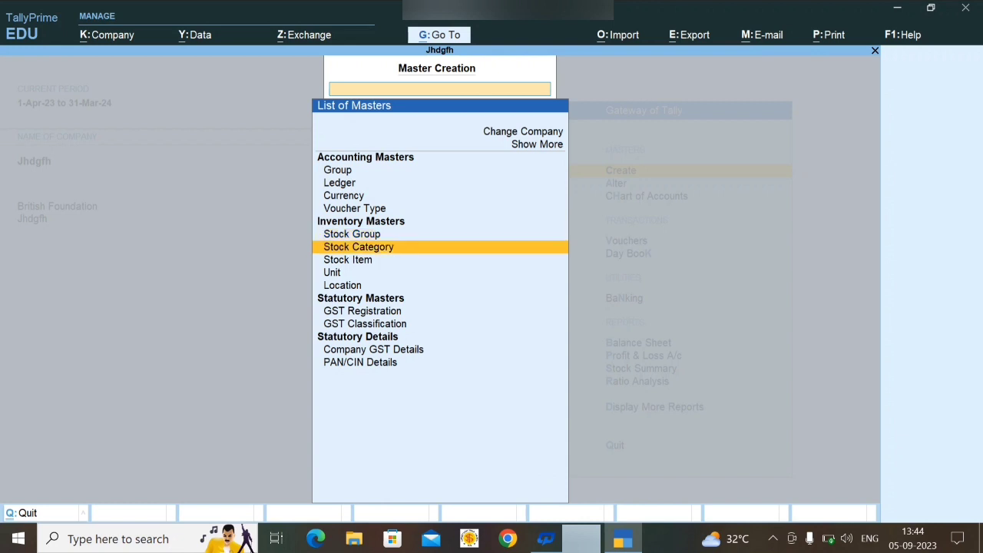
pyautogui.press('Down')
pyautogui.press('Down')
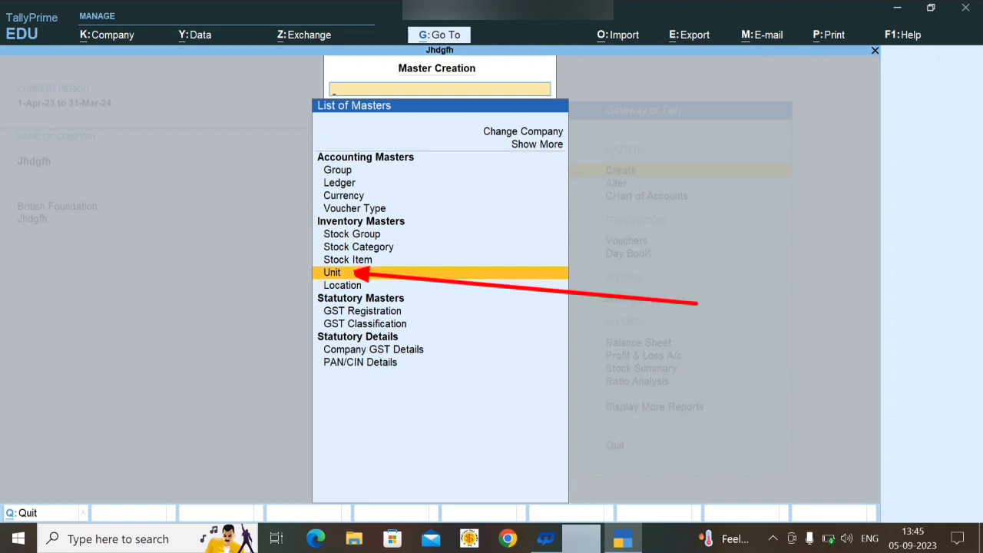
pyautogui.press('Return')
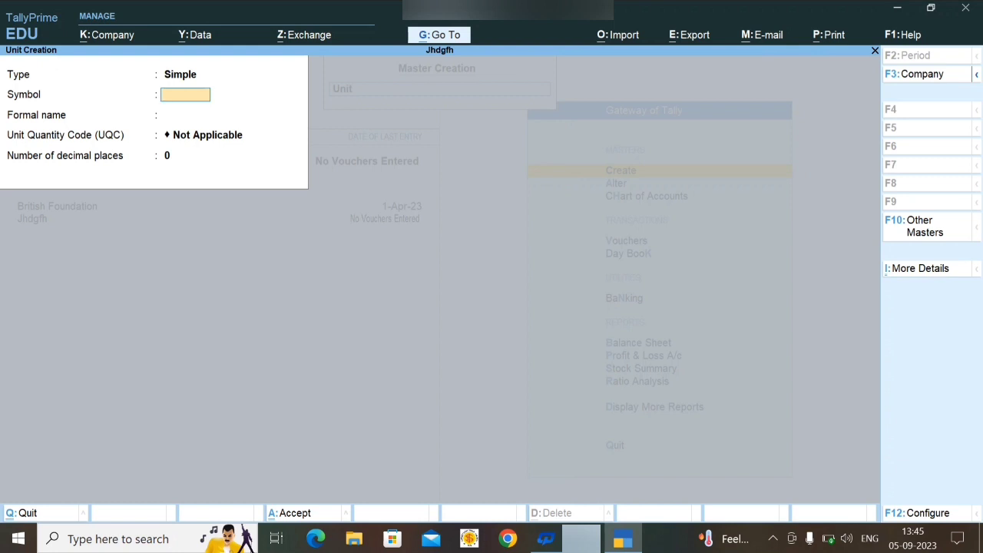
pyautogui.press('BackSpace')
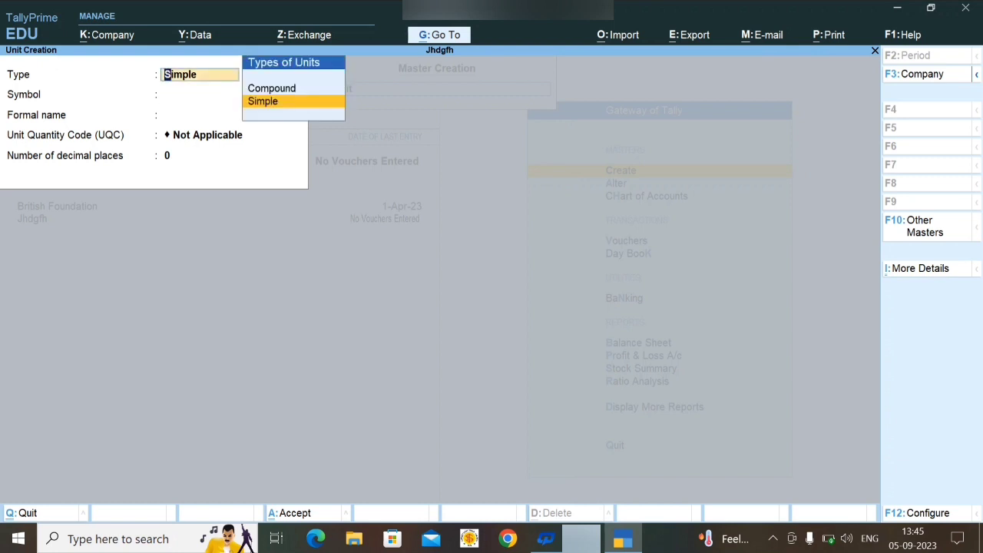
pyautogui.press('Return')
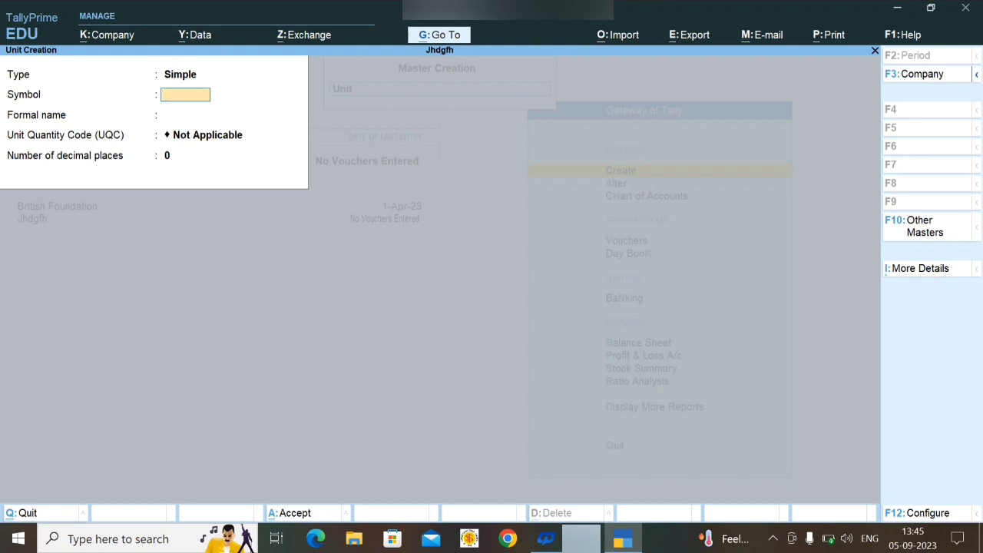
# Step: Create the unit with symbol pcs, formal name Picess, UQC Not Applicable and 0 decimal places
pyautogui.write('pcs')
pyautogui.press('Return')
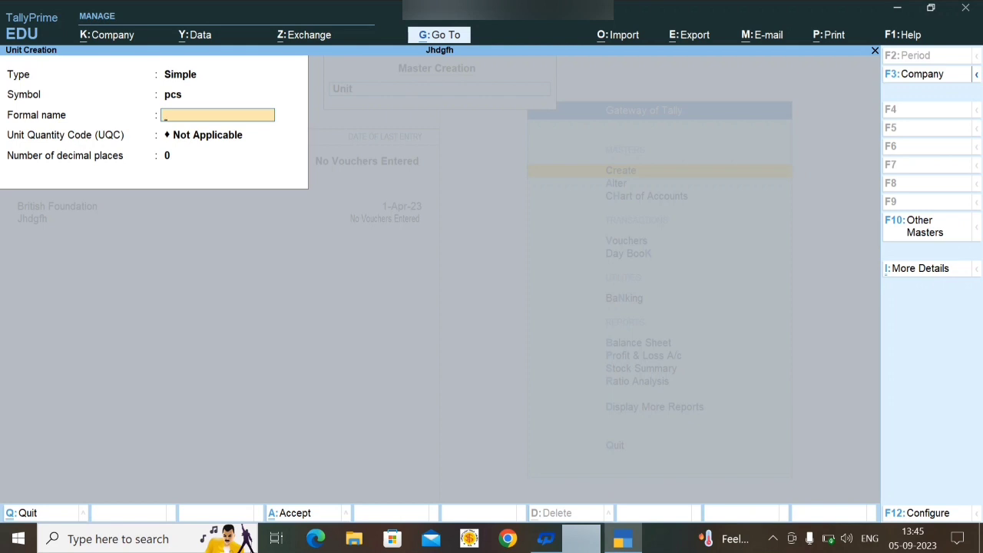
pyautogui.write('Picess')
pyautogui.press('Return')
pyautogui.press('Return')
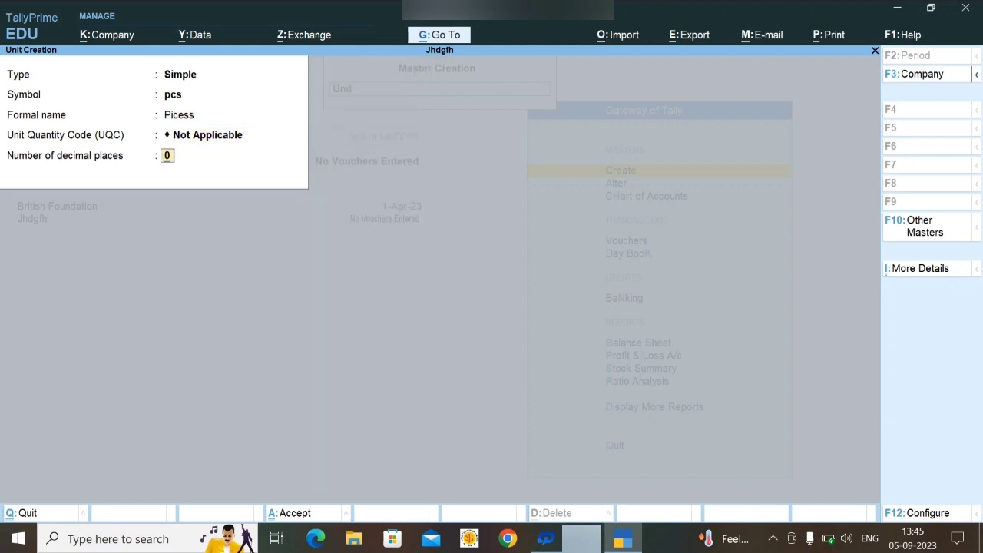
pyautogui.press('Return')
pyautogui.press('Return')
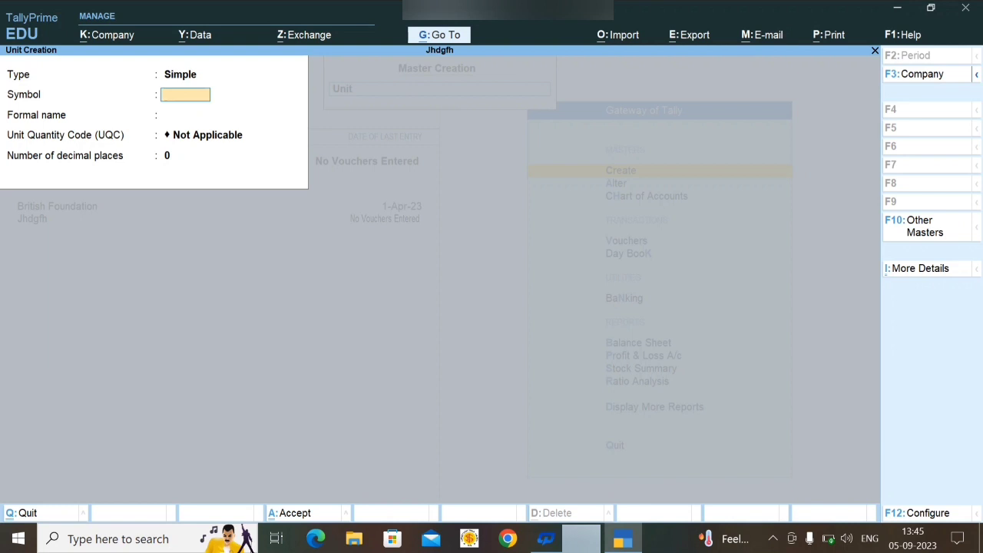
# Step: Create a second simple unit with symbol kg and formal name Kilo Gram, then leave unit creation
pyautogui.write('kg')
pyautogui.press('Return')
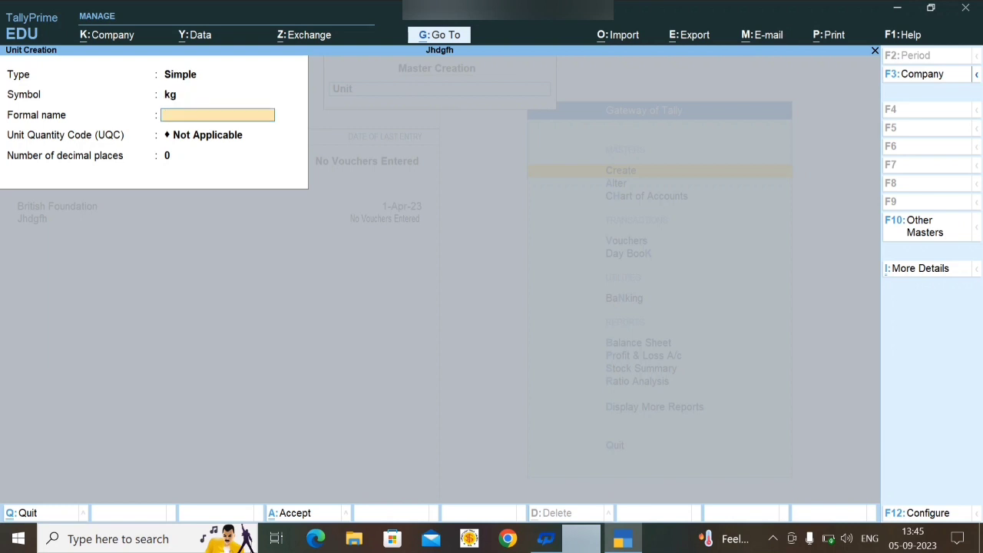
pyautogui.write('Kil0')
pyautogui.press('BackSpace')
pyautogui.write('o Gram')
pyautogui.press('Return')
pyautogui.press('Return')
pyautogui.press('Return')
pyautogui.press('Return')
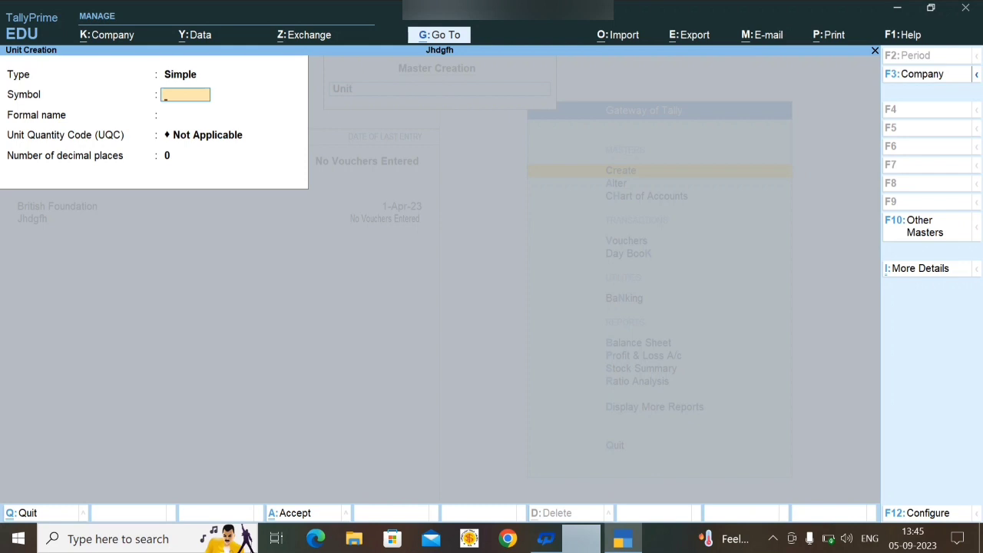
pyautogui.press('Escape')
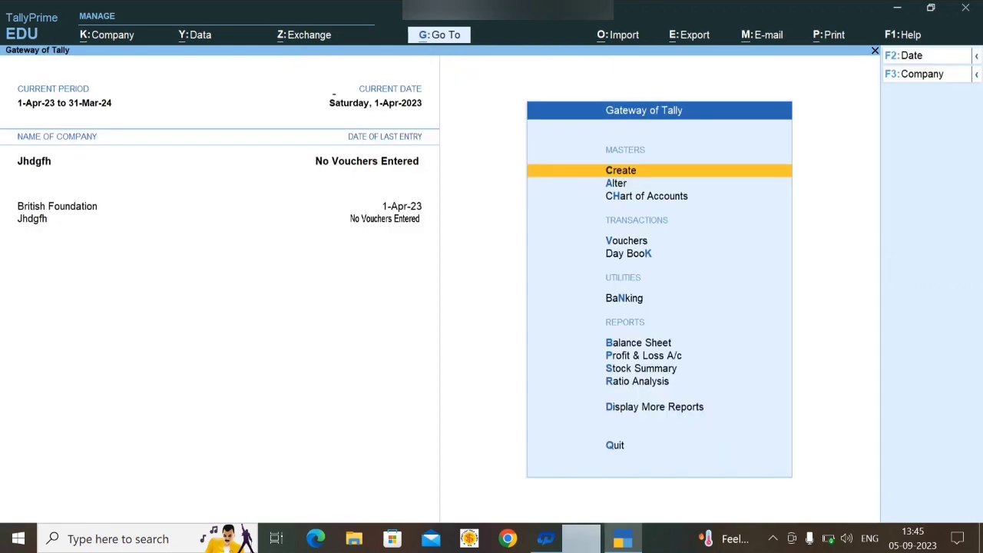
pyautogui.press('Return')
pyautogui.press('Down')
pyautogui.press('Down')
pyautogui.press('Down')
pyautogui.press('Down')
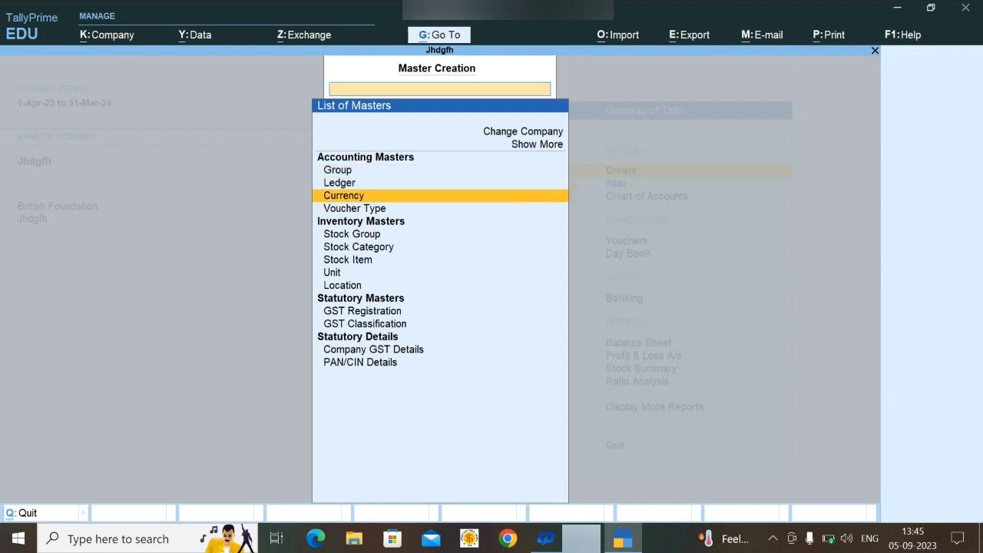
pyautogui.press('Down')
pyautogui.press('Down')
pyautogui.press('Down')
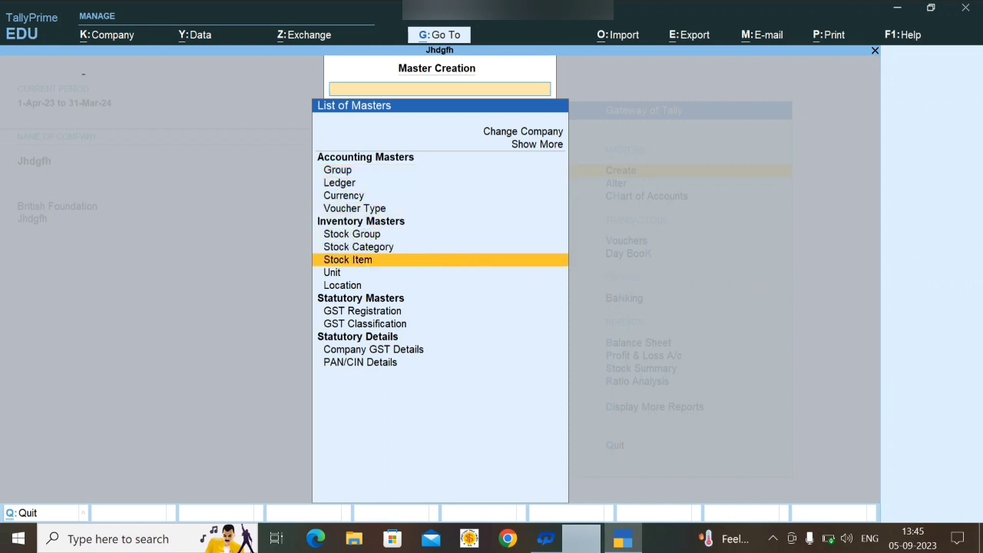
pyautogui.press('Return')
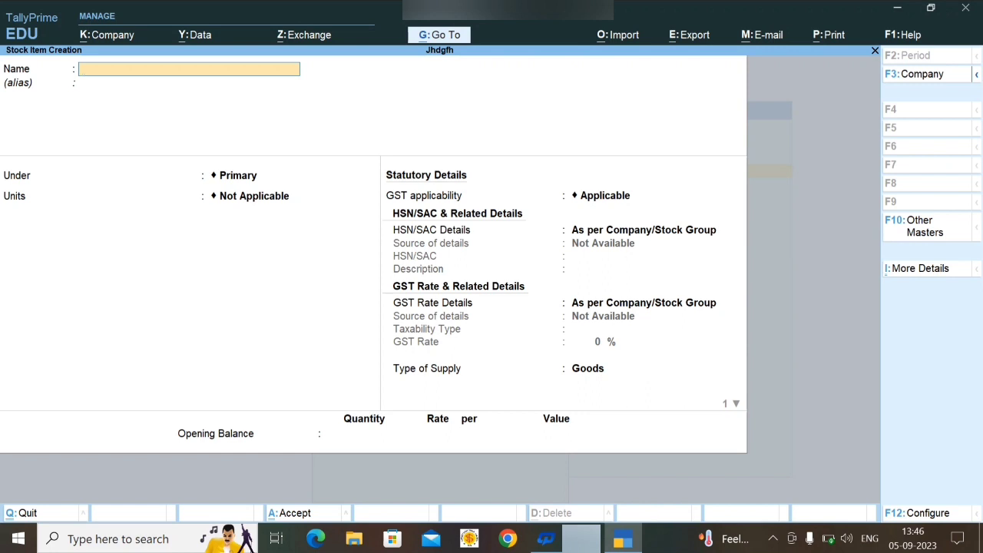
pyautogui.write('Chair')
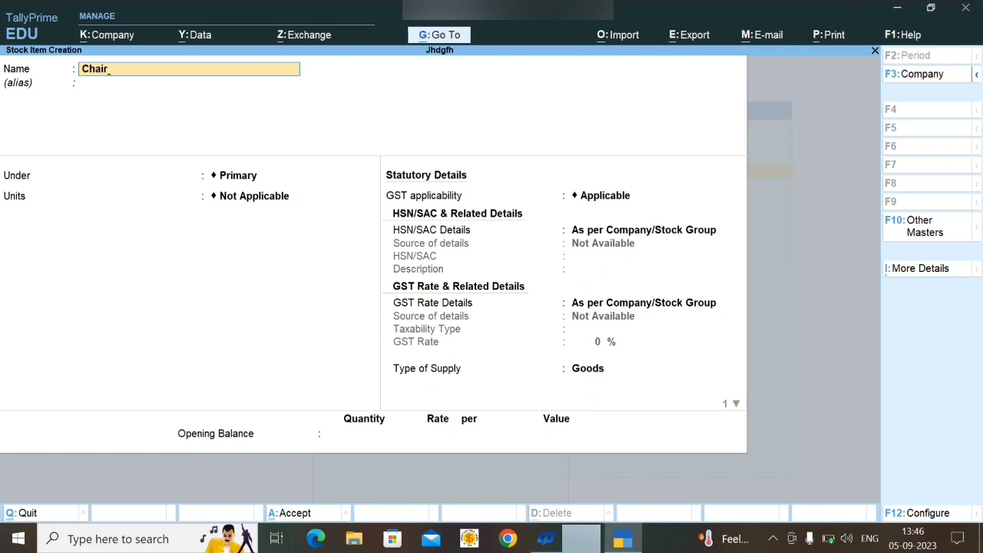
pyautogui.press('Return')
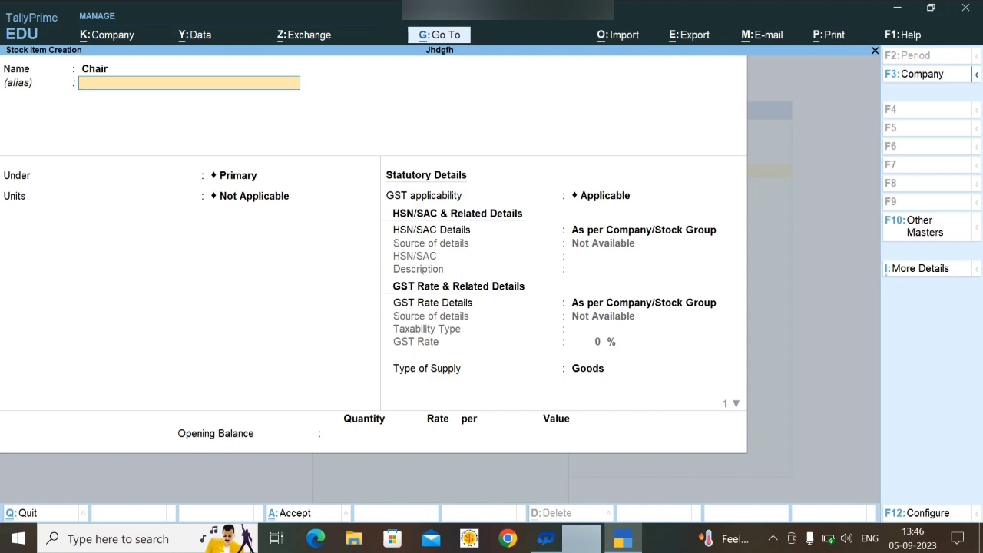
pyautogui.press('Return')
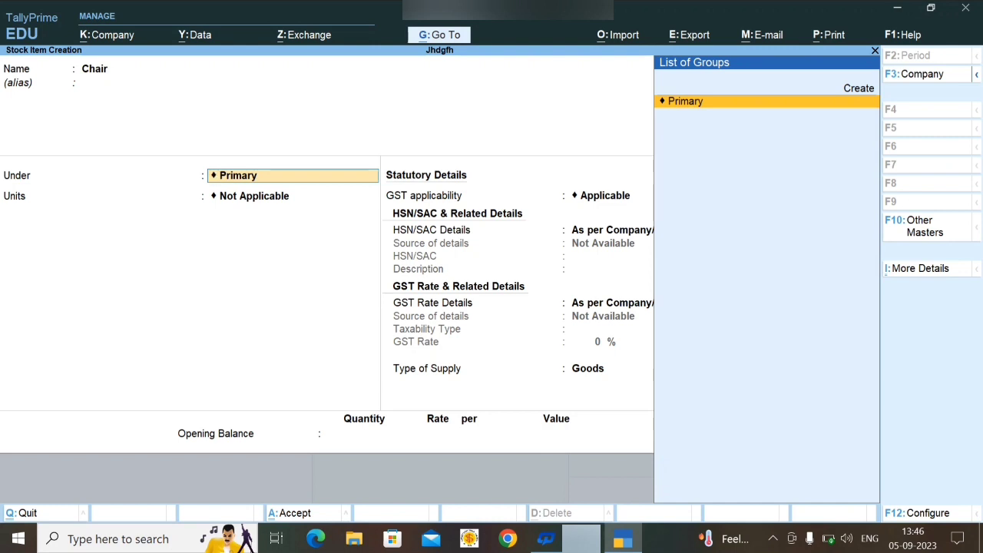
pyautogui.press('BackSpace')
pyautogui.press('Escape')
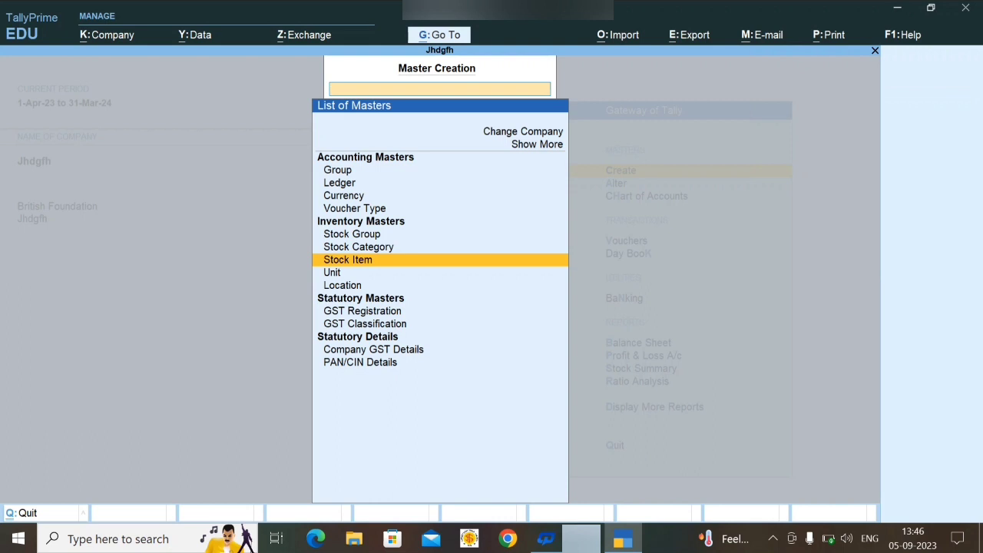
# Step: Create a stock group named Furniture and return to the list of masters
pyautogui.press('Up')
pyautogui.press('Up')
pyautogui.press('Return')
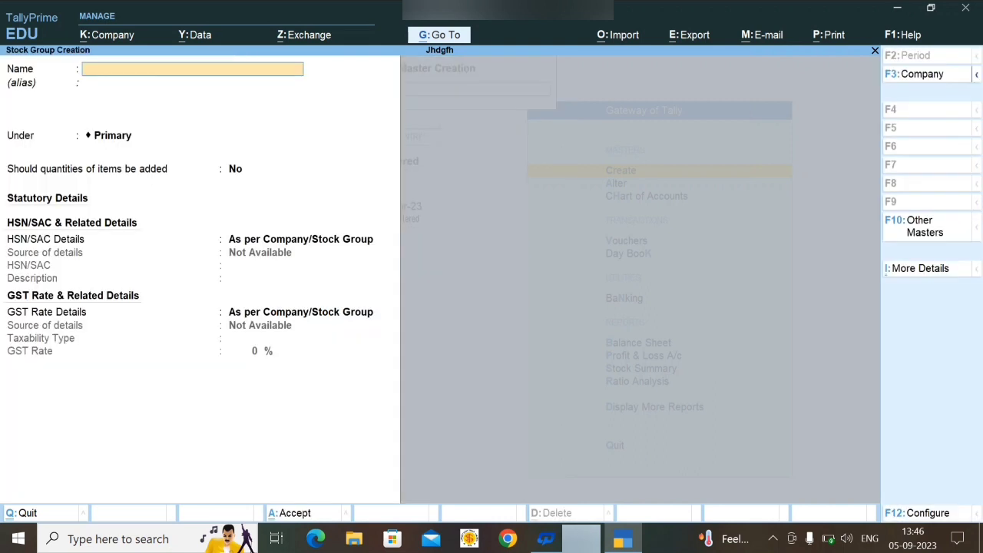
pyautogui.write('Furniture')
pyautogui.hotkey('ctrl', 'BackSpace')
pyautogui.press('Escape')
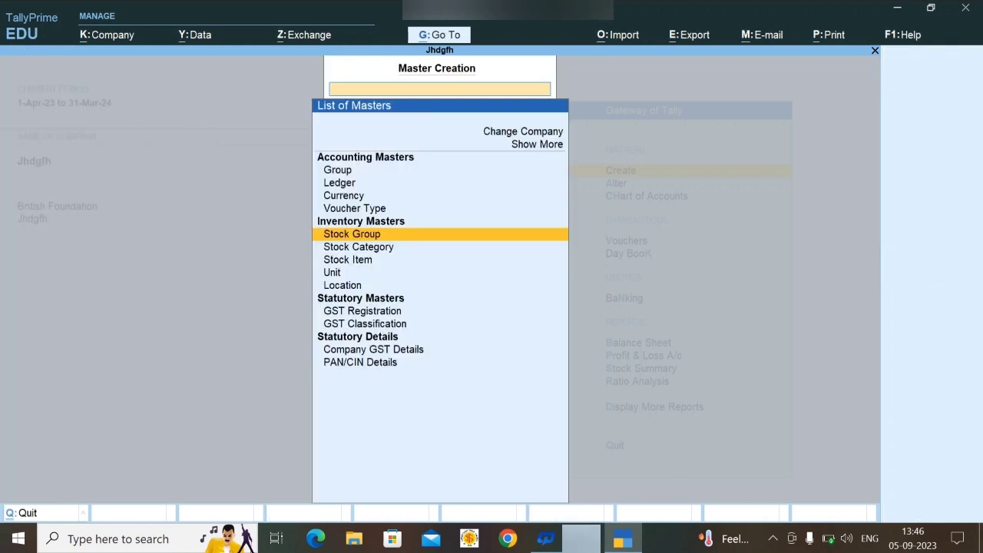
# Step: Start a new stock item named Chair without an alias and highlight Furniture as its parent group
pyautogui.press('Down')
pyautogui.press('Down')
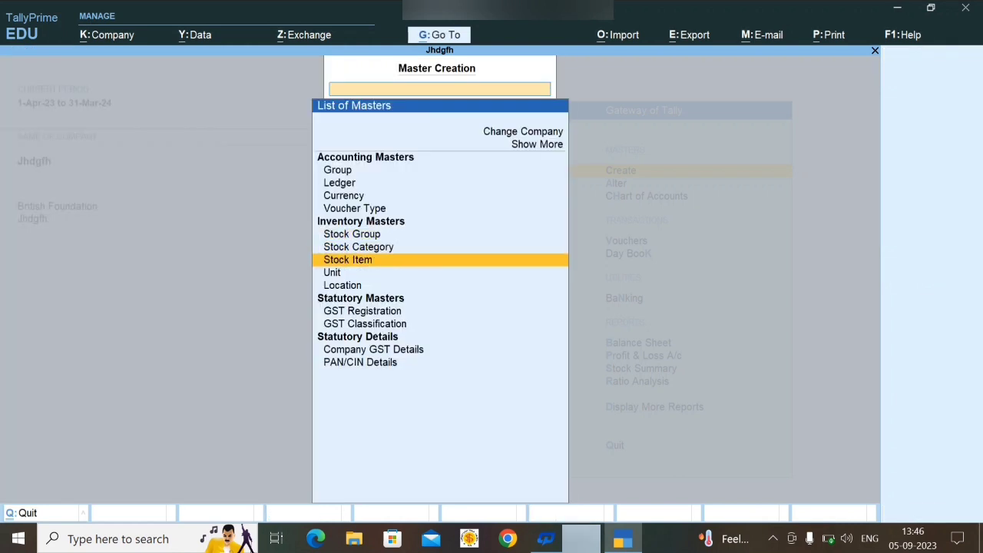
pyautogui.press('Return')
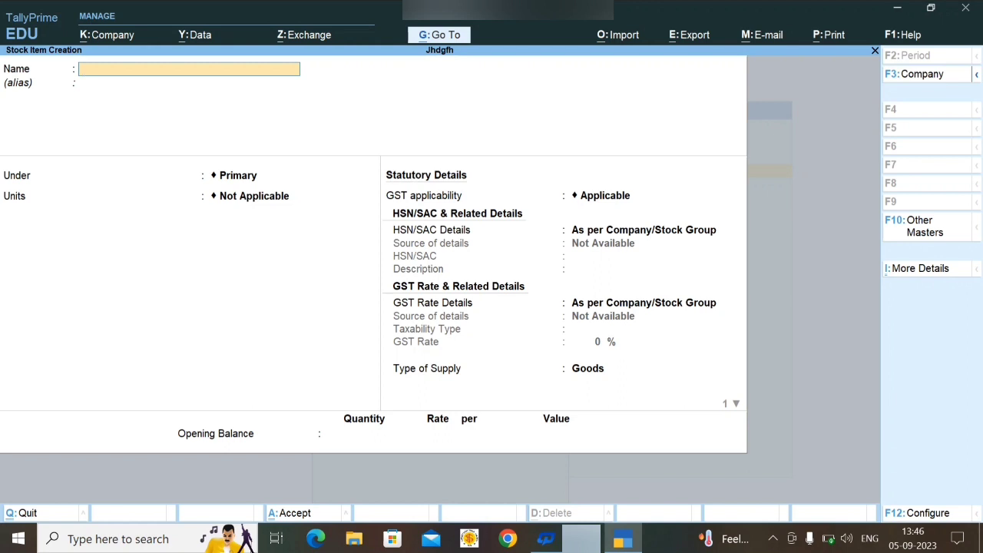
pyautogui.write('Chail')
pyautogui.press('BackSpace')
pyautogui.write('r')
pyautogui.press('Return')
pyautogui.press('Return')
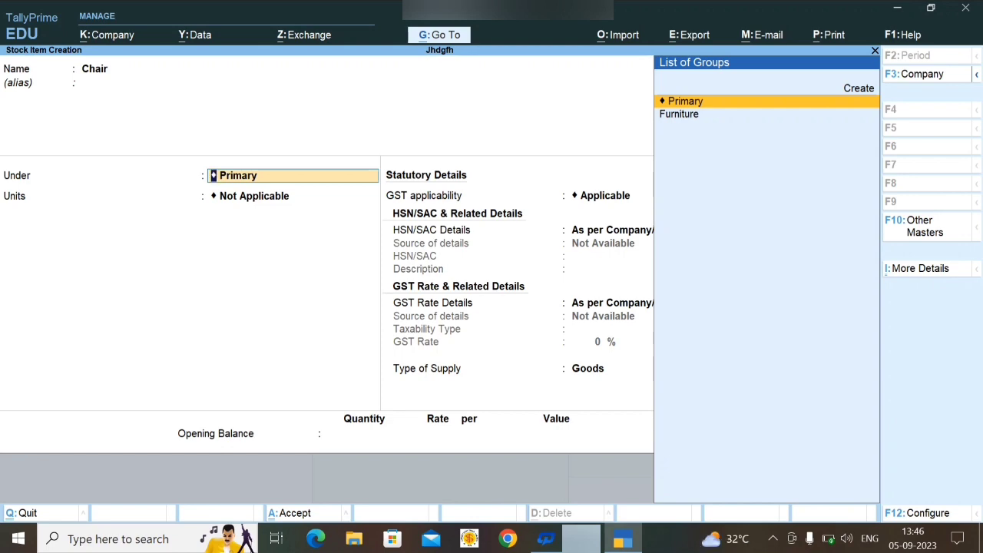
pyautogui.press('Down')
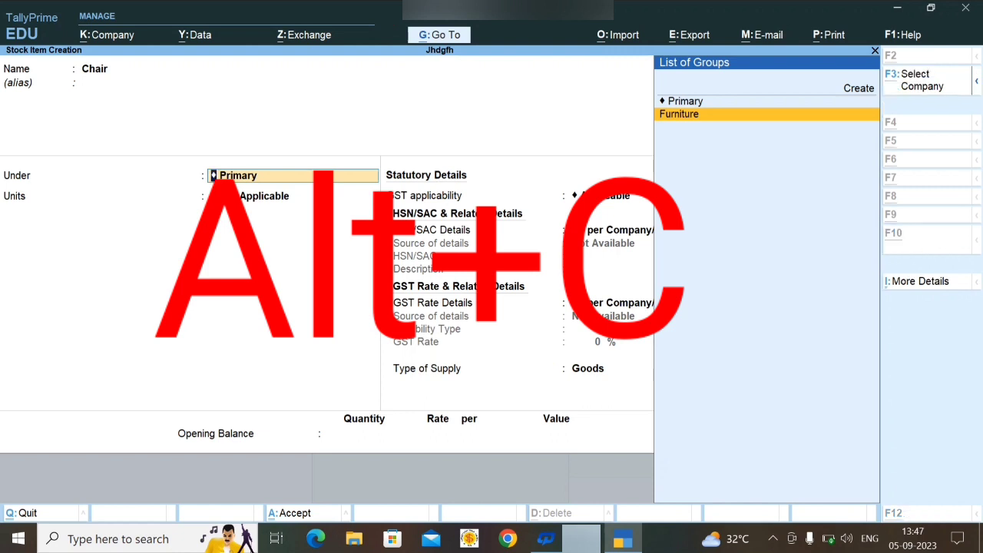
pyautogui.hotkey('alt', 'c')
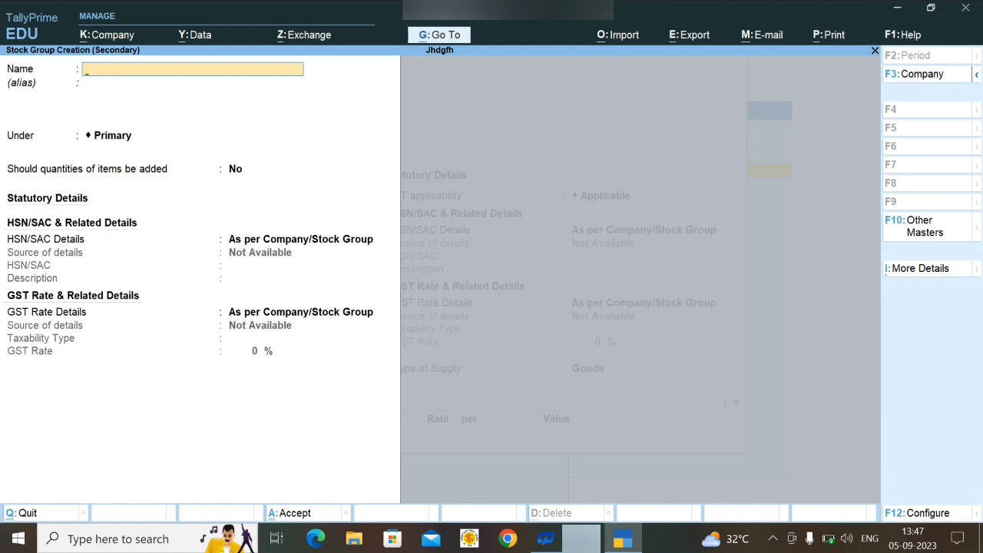
pyautogui.press('Escape')
pyautogui.press('y')
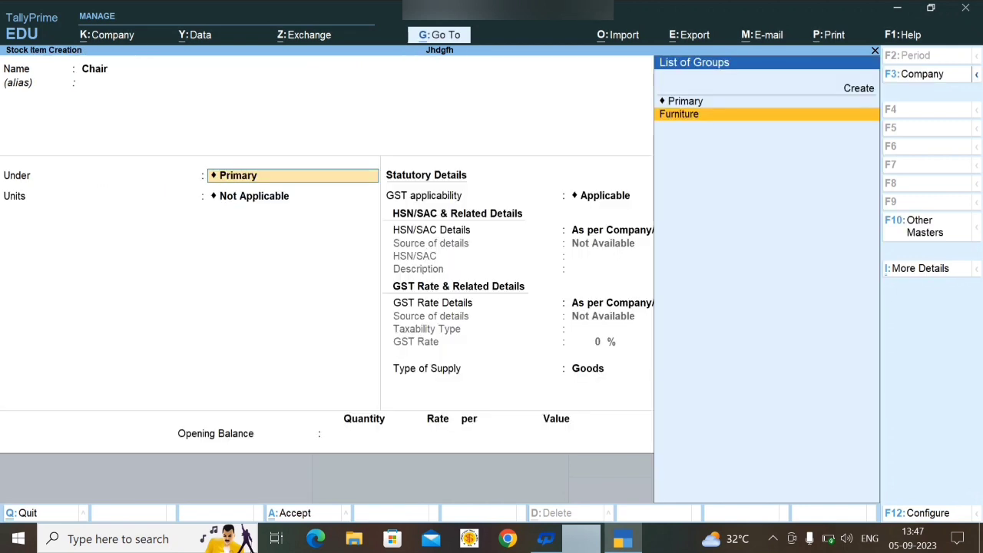
# Step: Place the Chair item under the Furniture group with pcs as its unit, and keep GST applicability as Applicable
pyautogui.press('Return')
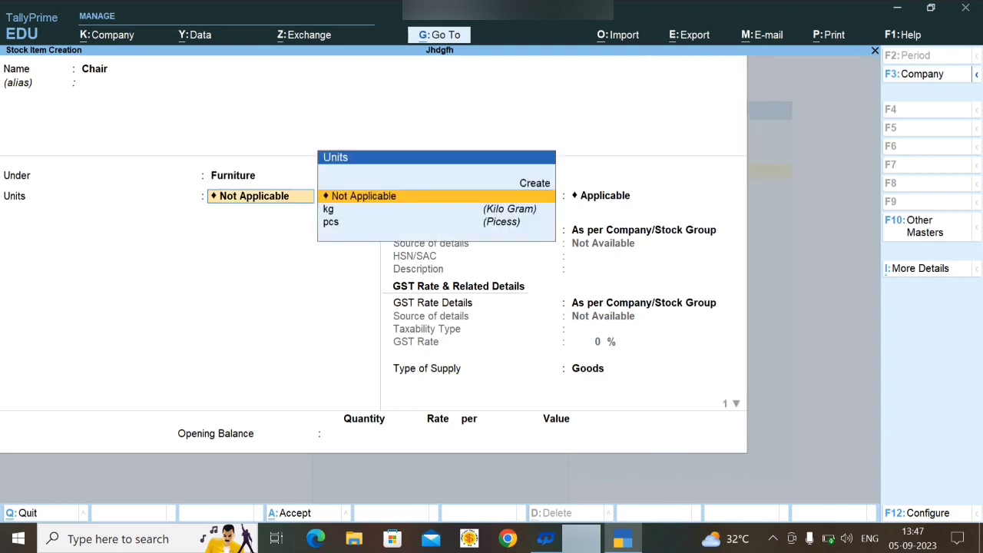
pyautogui.press('Down')
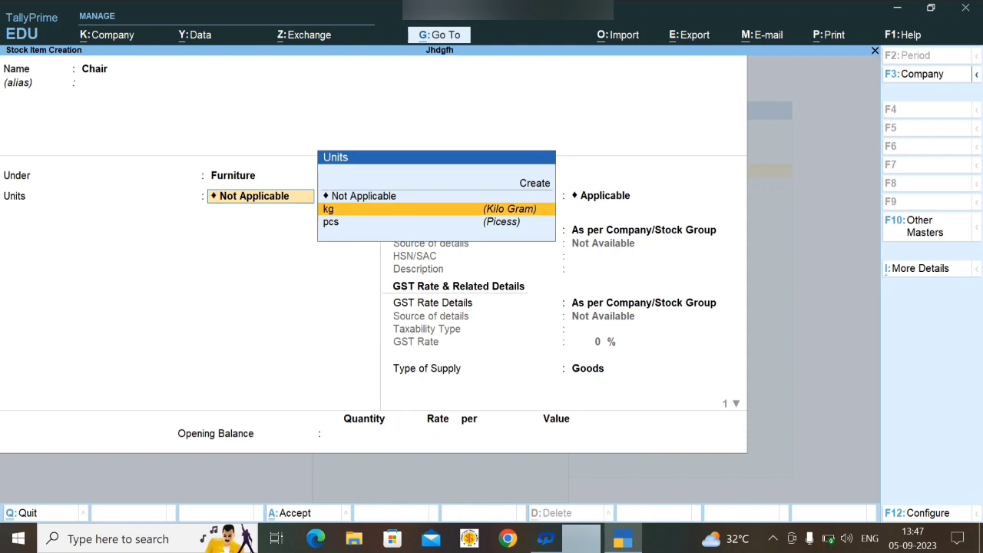
pyautogui.press('Down')
pyautogui.press('Return')
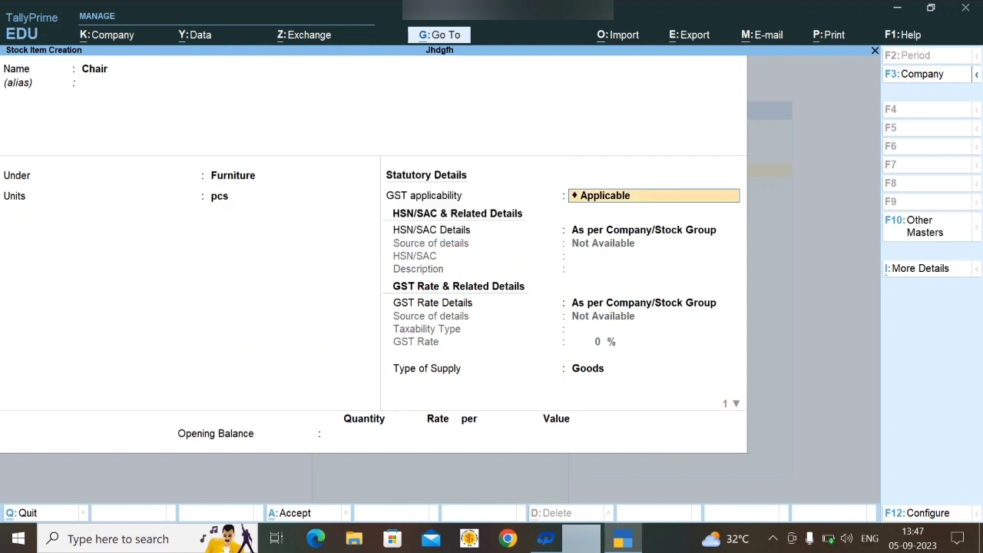
pyautogui.press('Return')
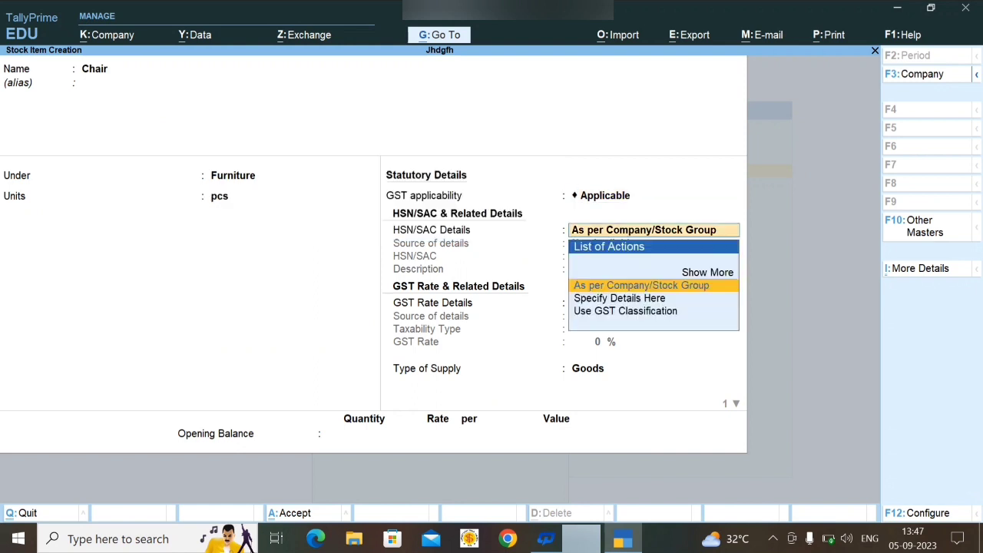
# Step: Keep Chair's HSN/SAC and GST rate details as per Company/Stock Group with Goods as supply type, and save the item
pyautogui.press('Return')
pyautogui.press('Return')
pyautogui.press('Return')
pyautogui.press('Return')
pyautogui.press('Return')
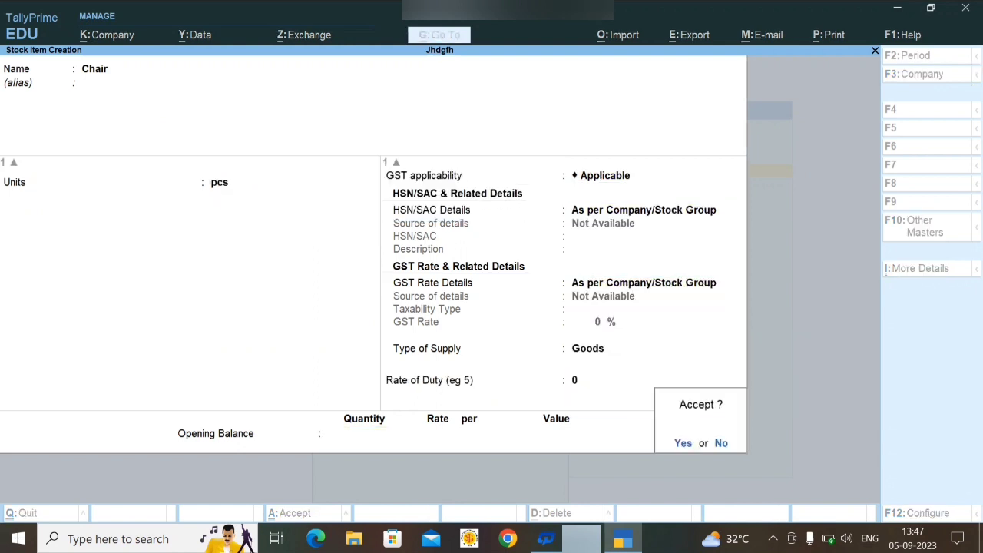
pyautogui.press('Return')
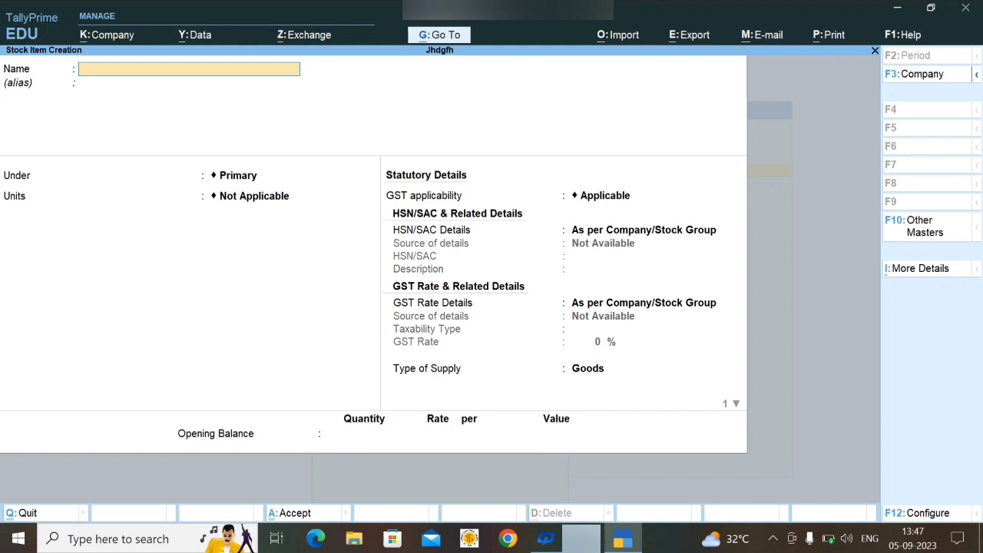
# Step: Start another stock item named Water Bollte, leaving its alias blank
pyautogui.write('Water Bollte')
pyautogui.press('Return')
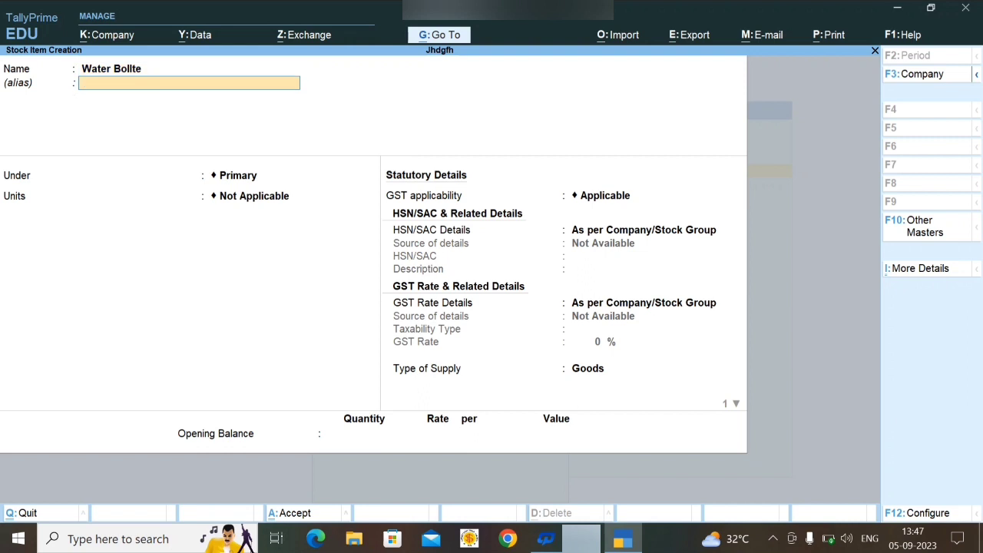
pyautogui.press('Return')
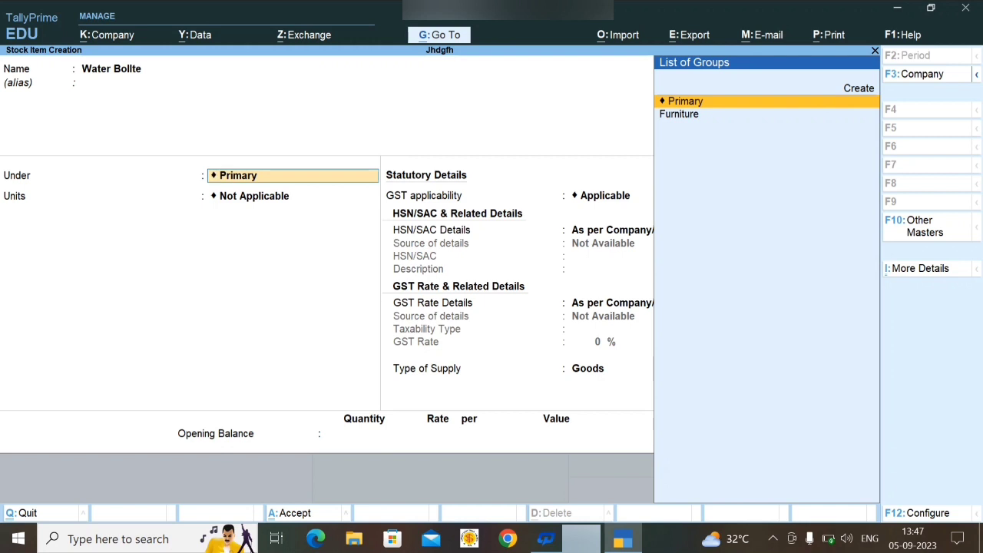
# Step: Create a stock group named Drinking under Primary from within the item form, keeping its default GST settings, and use it as the item's parent
pyautogui.hotkey('alt', 'c')
pyautogui.write('Dr')
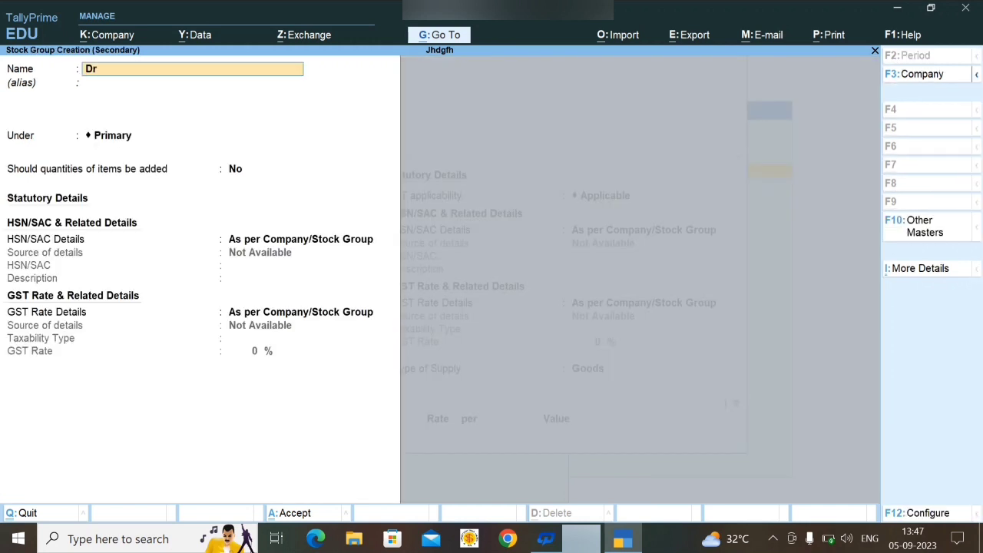
pyautogui.write('inking')
pyautogui.press('Return')
pyautogui.press('Return')
pyautogui.press('Return')
pyautogui.press('Return')
pyautogui.press('Return')
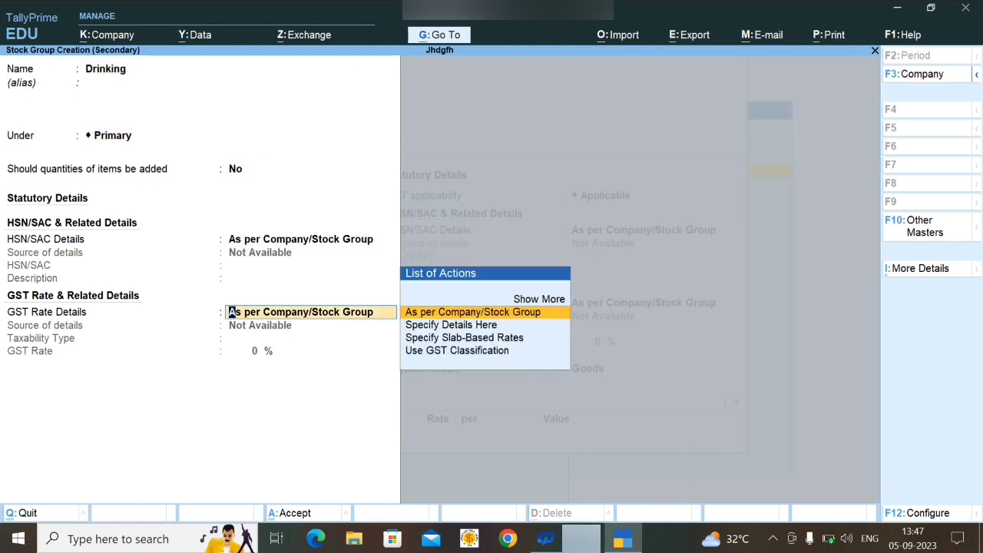
pyautogui.press('Return')
pyautogui.press('Return')
pyautogui.press('Return')
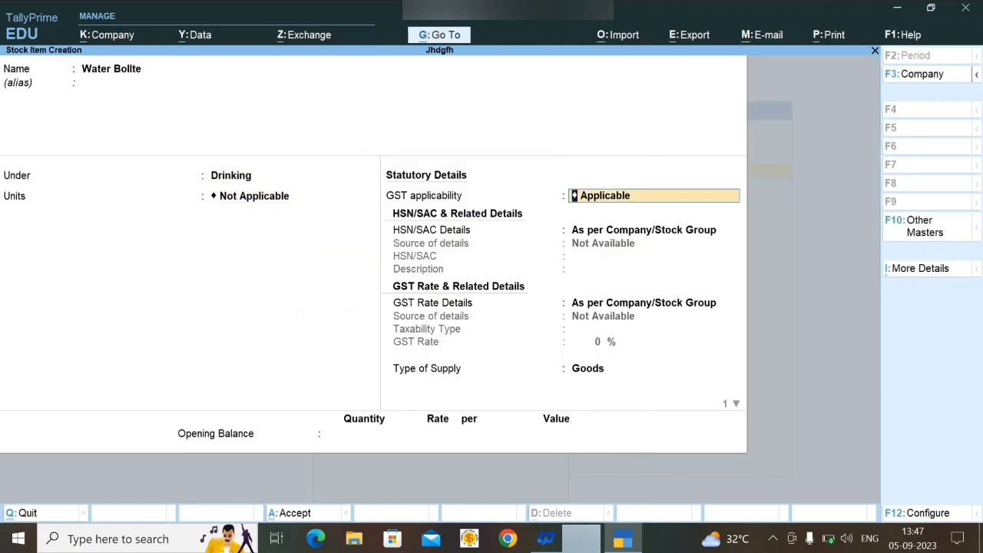
# Step: Go back to the Water Bollte item's unit and create a simple unit for it with symbol bott and formal name Bottel
pyautogui.press('BackSpace')
pyautogui.press('BackSpace')
pyautogui.press('Return')
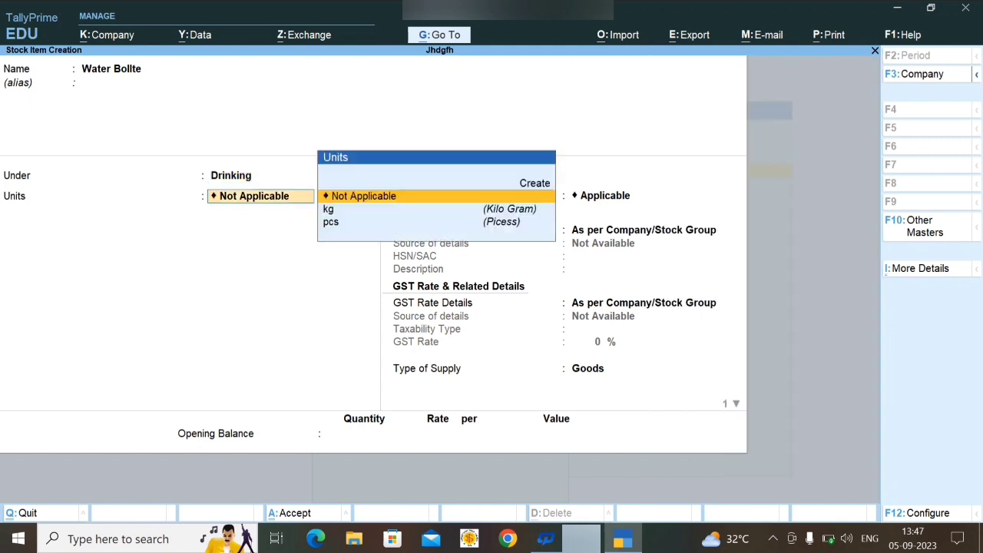
pyautogui.press('Down')
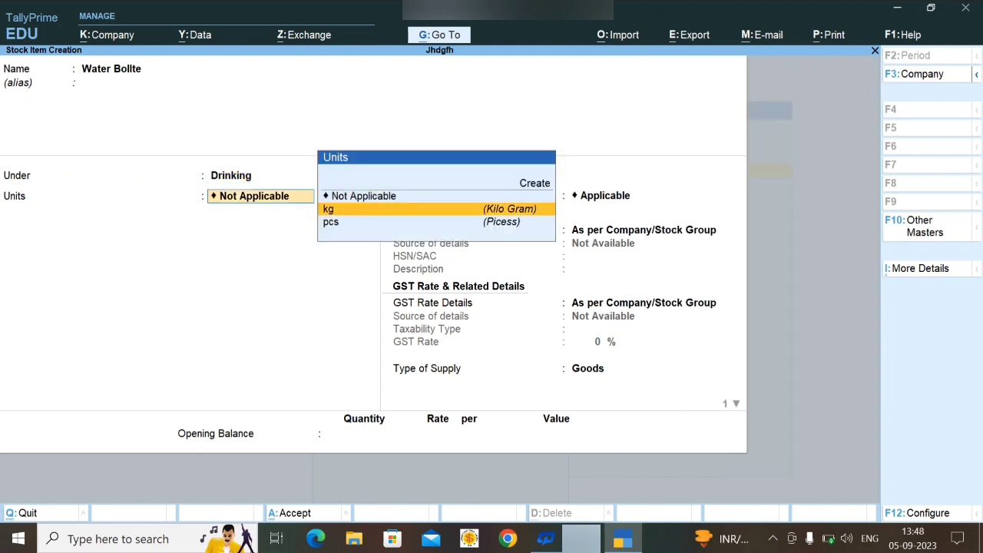
pyautogui.press('Down')
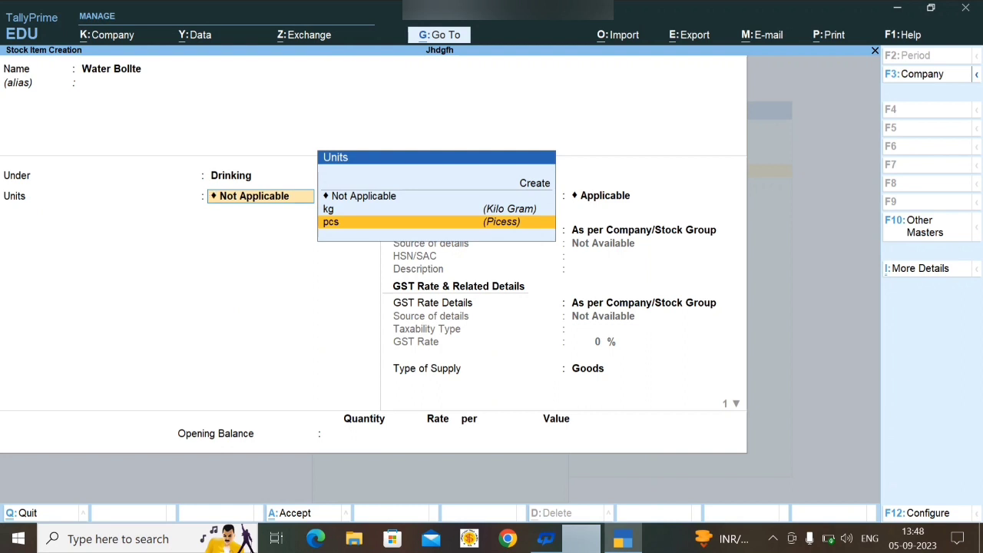
pyautogui.hotkey('alt', 'c')
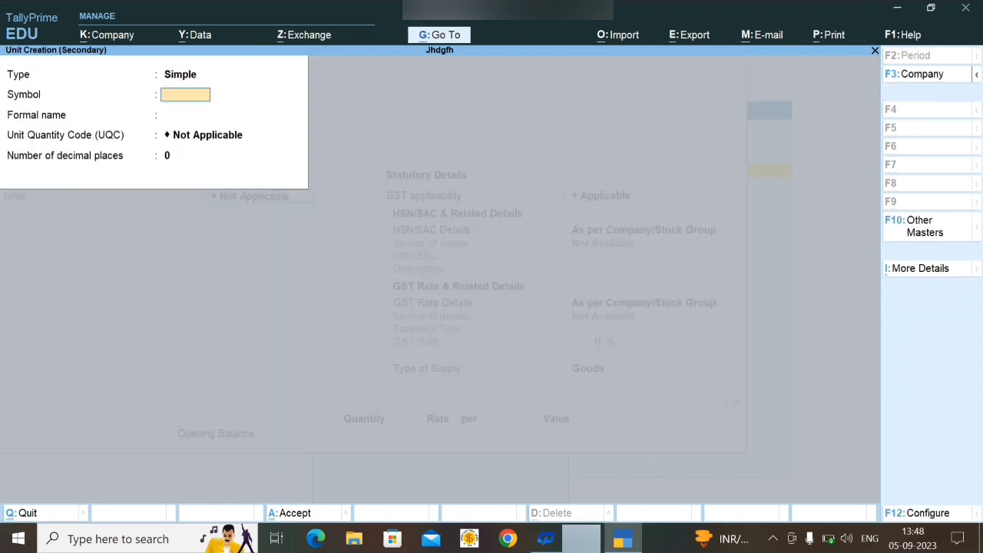
pyautogui.write('bott')
pyautogui.press('Return')
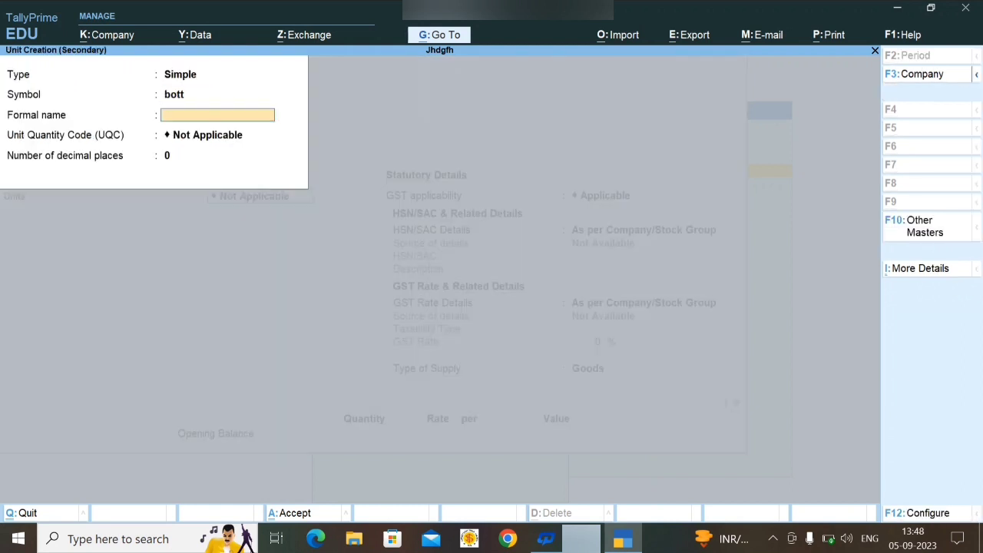
pyautogui.write('Bottel')
pyautogui.press('Return')
pyautogui.press('Return')
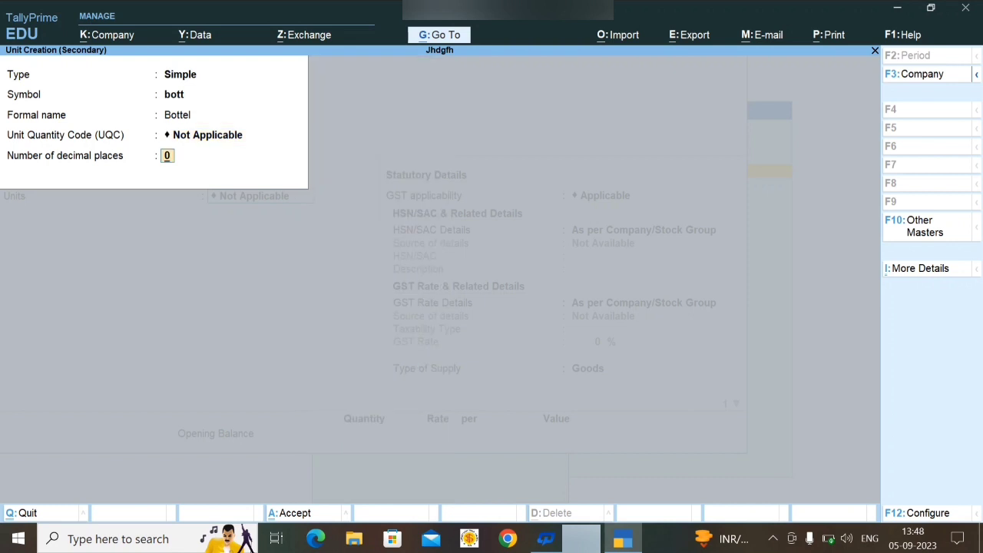
pyautogui.press('Return')
pyautogui.press('Return')
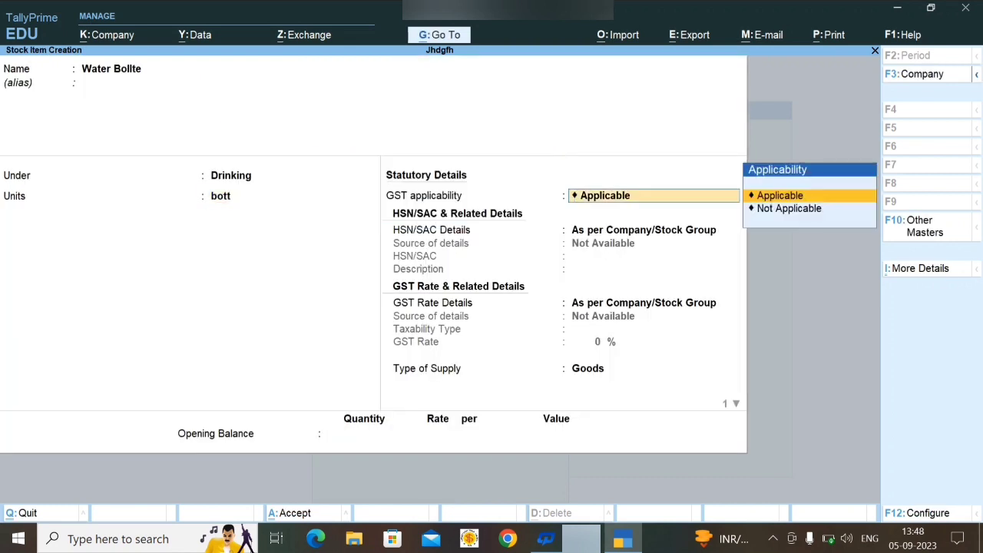
# Step: Keep the default GST details for Water Bollte, save the item, and return to the list of masters
pyautogui.press('Return')
pyautogui.press('Return')
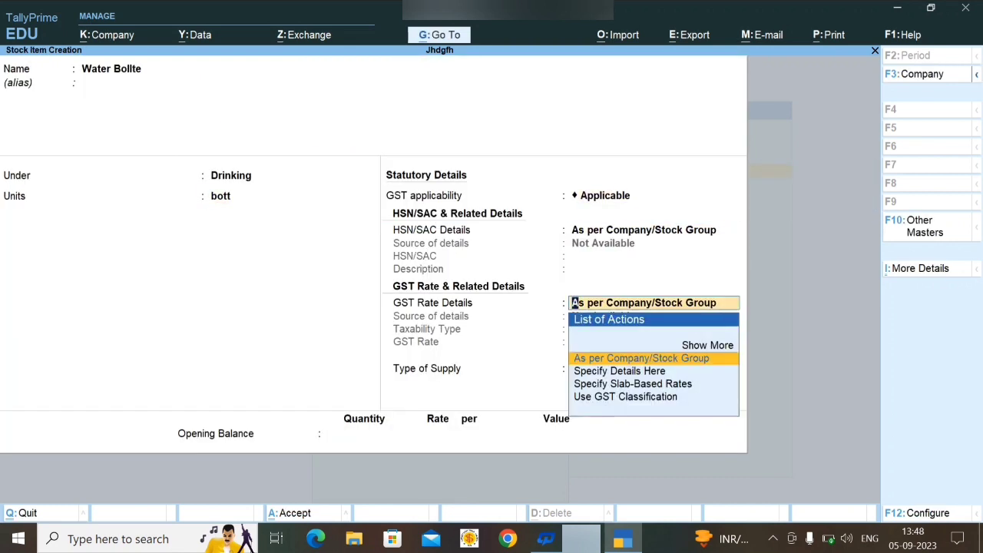
pyautogui.press('Return')
pyautogui.press('Return')
pyautogui.press('Return')
pyautogui.press('Return')
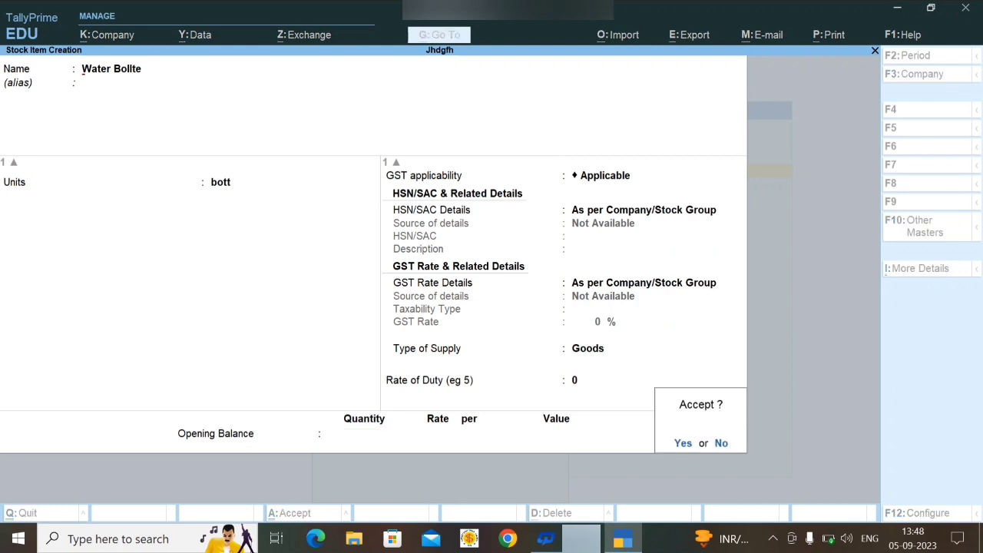
pyautogui.press('Return')
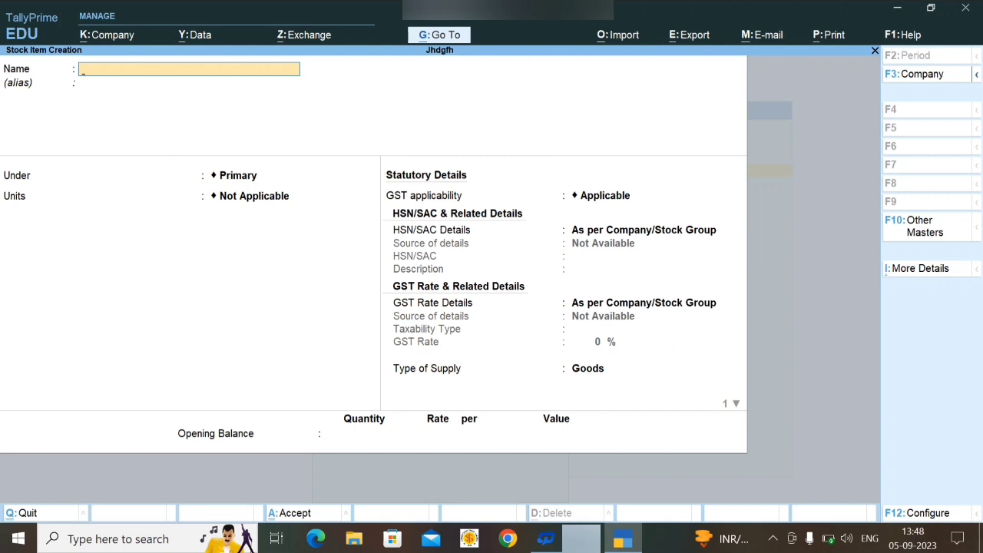
pyautogui.press('Escape')
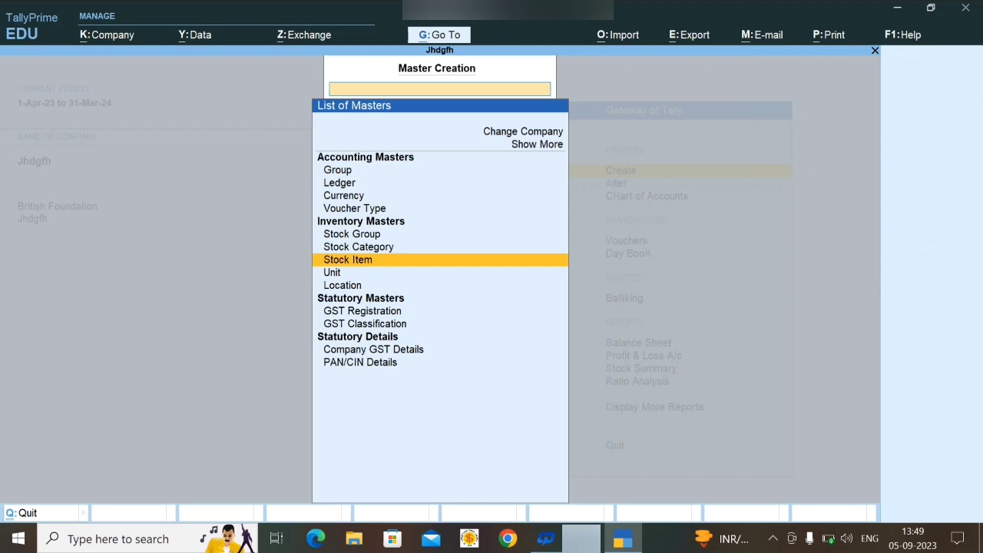